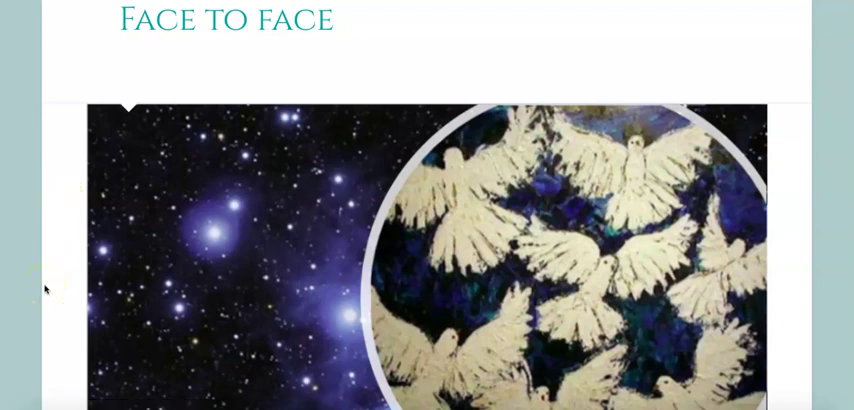
pyautogui.scroll(-3, 45, 289)
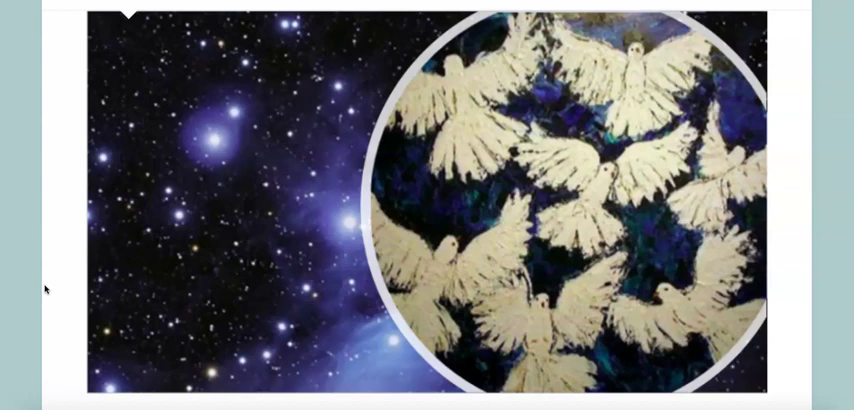
pyautogui.scroll(-10, 45, 289)
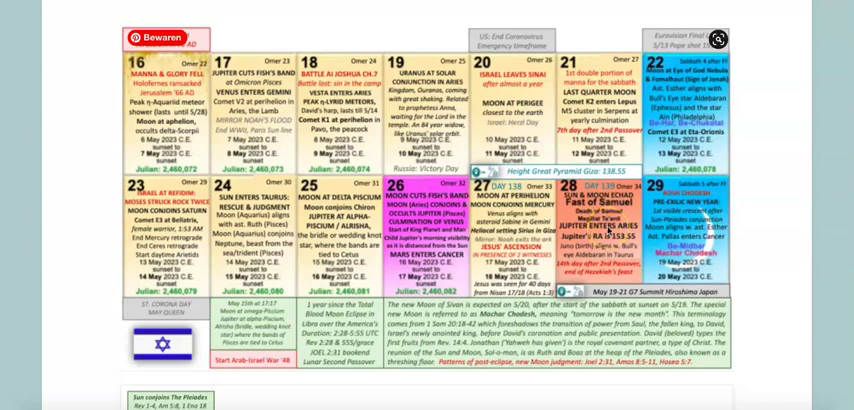
pyautogui.hotkey('ctrl', 'shift', 'd')
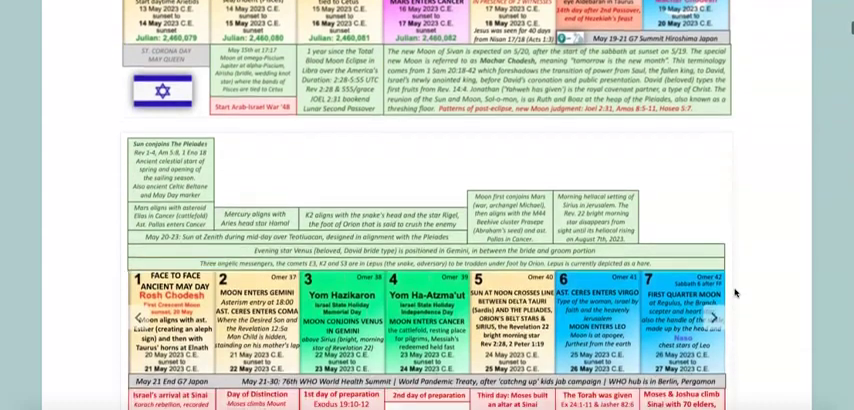
pyautogui.scroll(-2, 735, 292)
pyautogui.scroll(-2, 735, 292)
pyautogui.scroll(-1, 735, 292)
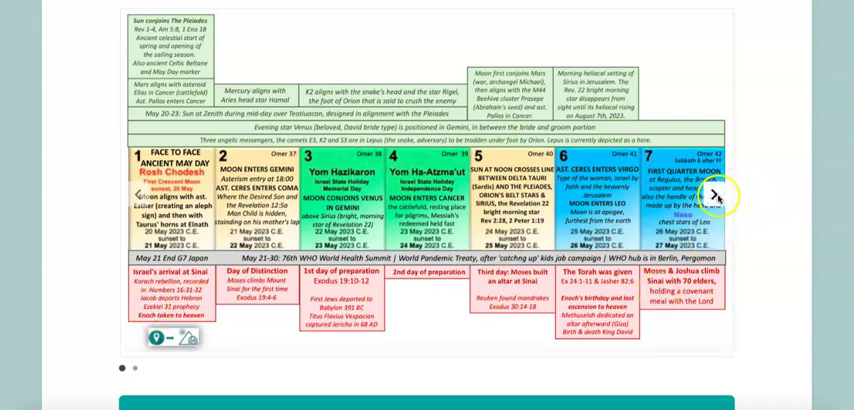
# - Advance the carousel to the delayed-sighting calendar for 21–27 May 2023
pyautogui.click(717, 196)
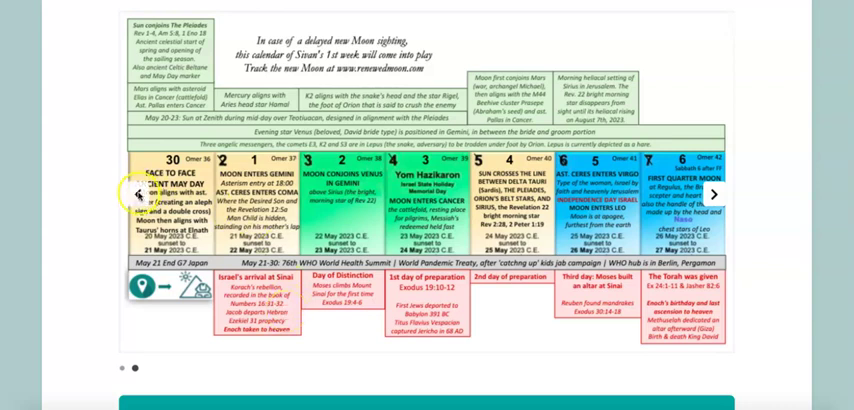
# - Go back to the first calendar slide with the 'Sun conjoins The Pleiades' note
pyautogui.click(139, 195)
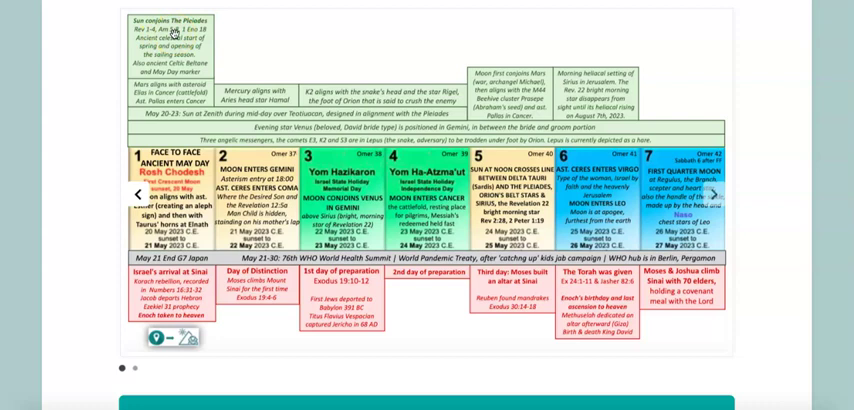
pyautogui.moveTo(173, 35); pyautogui.dragTo(178, 44)
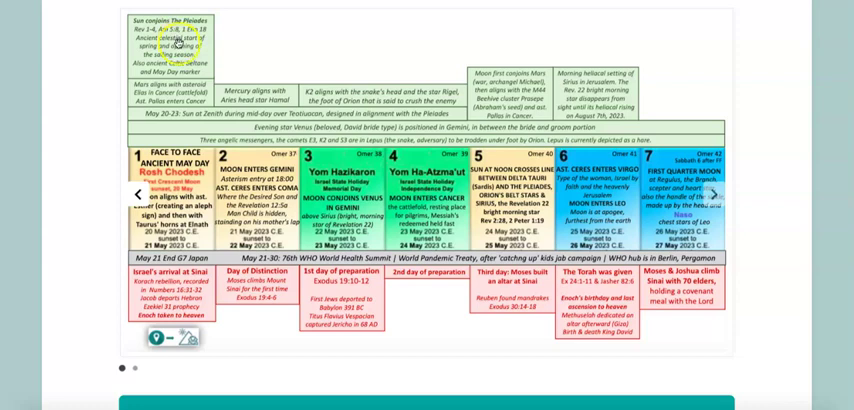